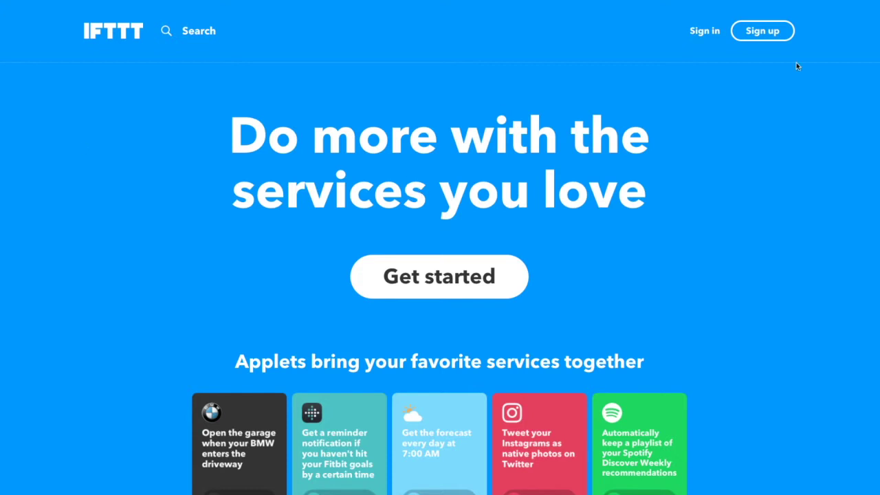
- Sign in to IFTTT and browse the Discover page of recommended applets, returning to the top
click(774, 35)
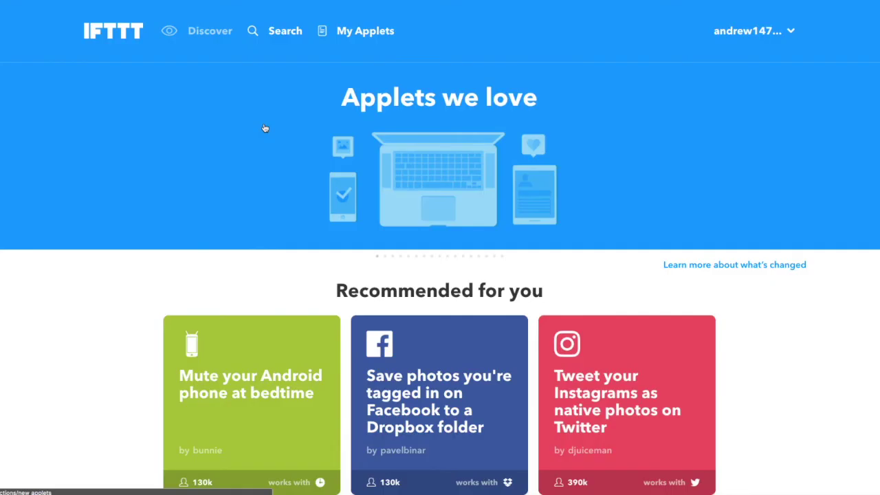
scroll(265, 129, down, 10)
scroll(263, 130, down, 4)
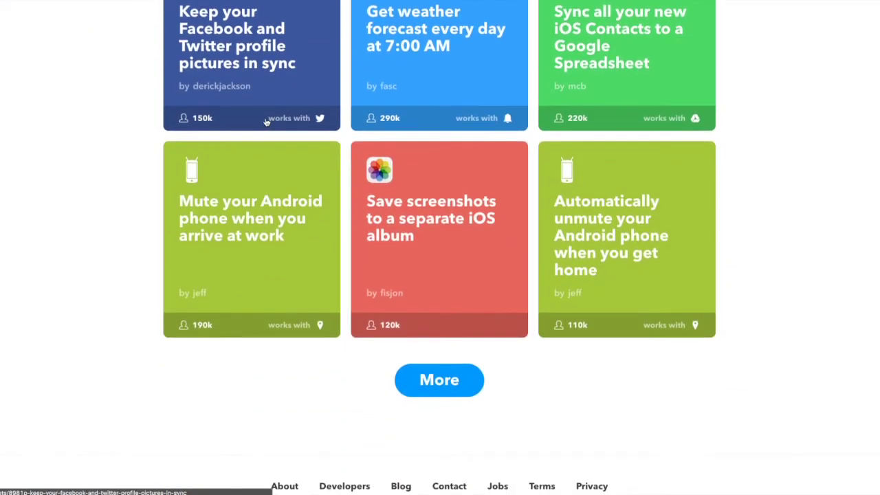
scroll(266, 122, up, 1)
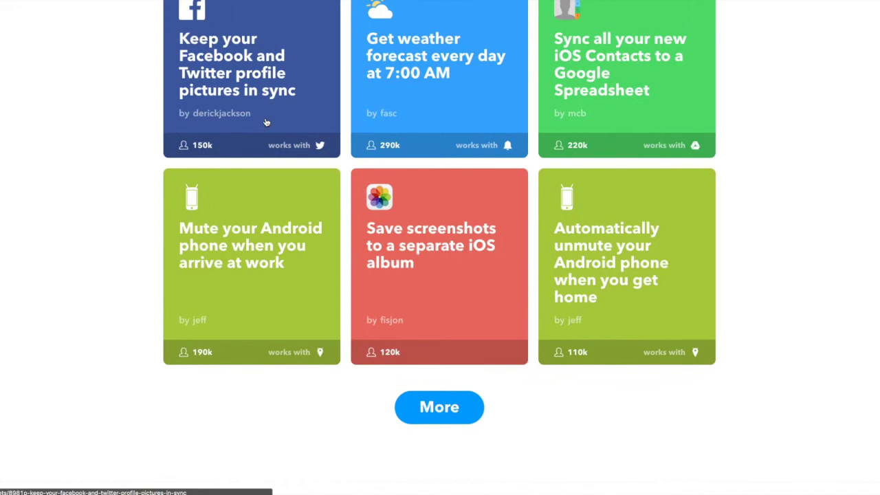
scroll(266, 122, up, 10)
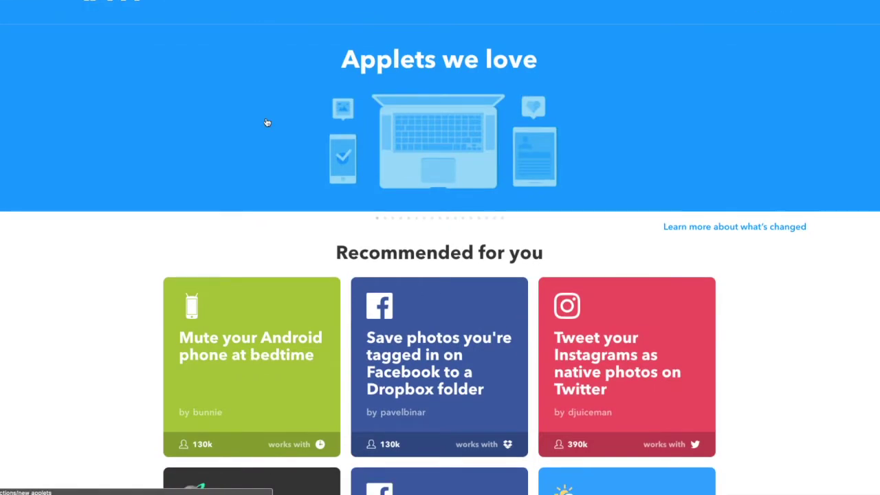
scroll(267, 122, down, 3)
scroll(267, 122, down, 1)
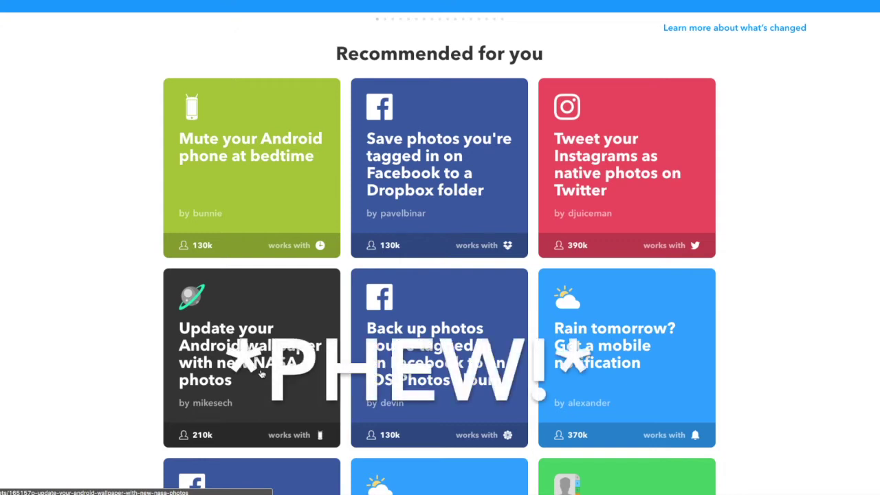
scroll(268, 370, up, 5)
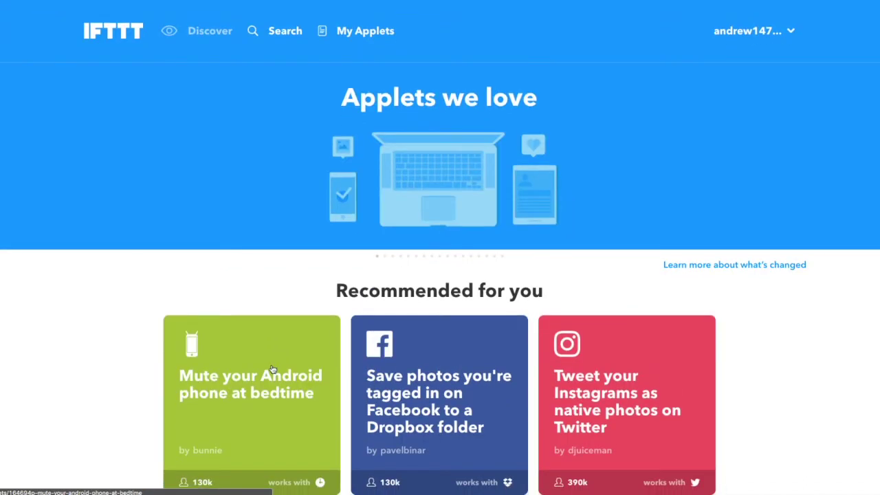
click(273, 37)
- Search 'twitter lists' and open the 'Create Twitter lists around a hashtag' applet
text(tw)
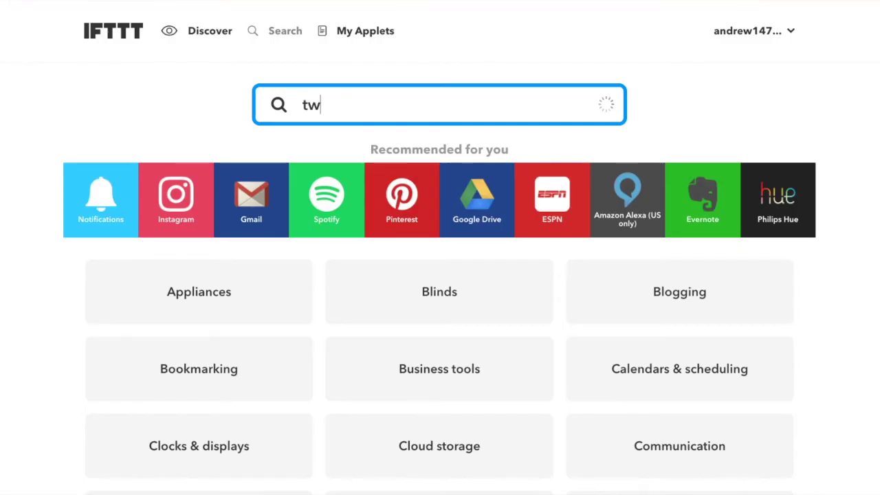
text(itter lis)
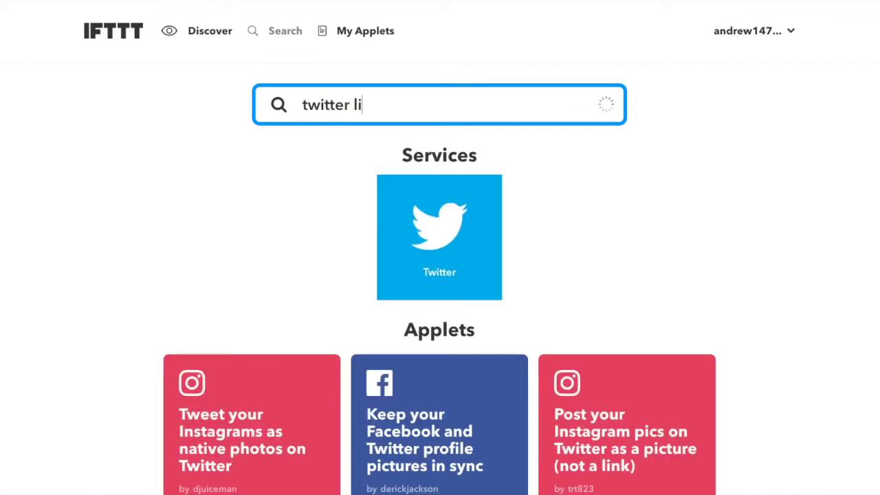
text(ts)
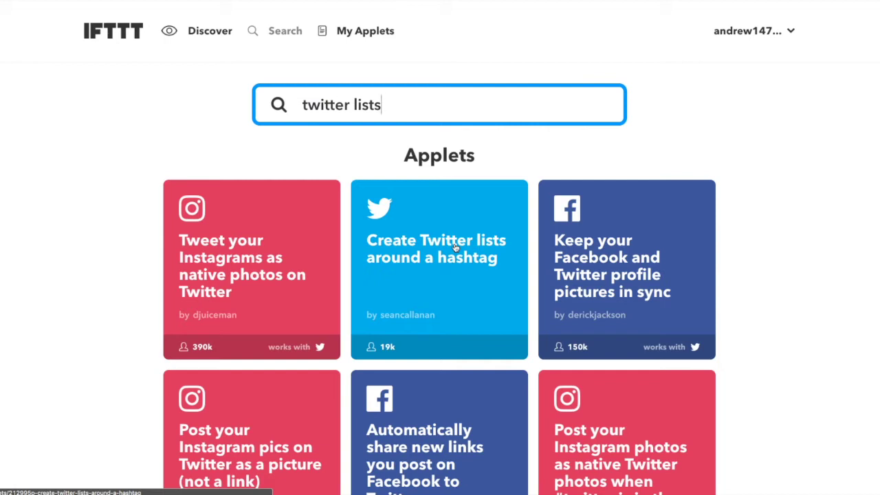
key(Home)
click(417, 254)
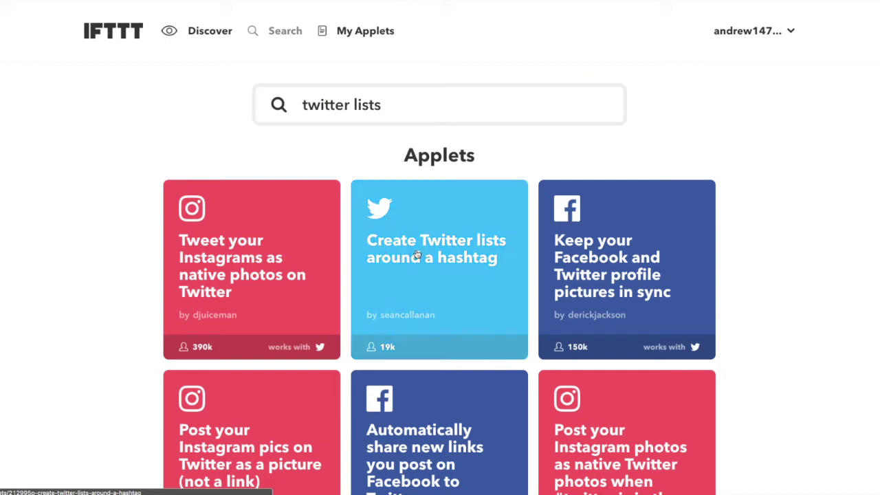
scroll(417, 251, down, 2)
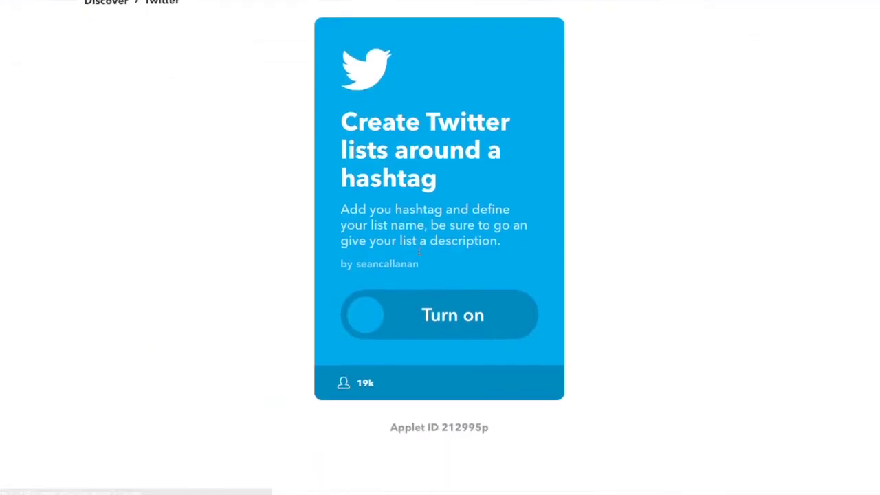
click(448, 318)
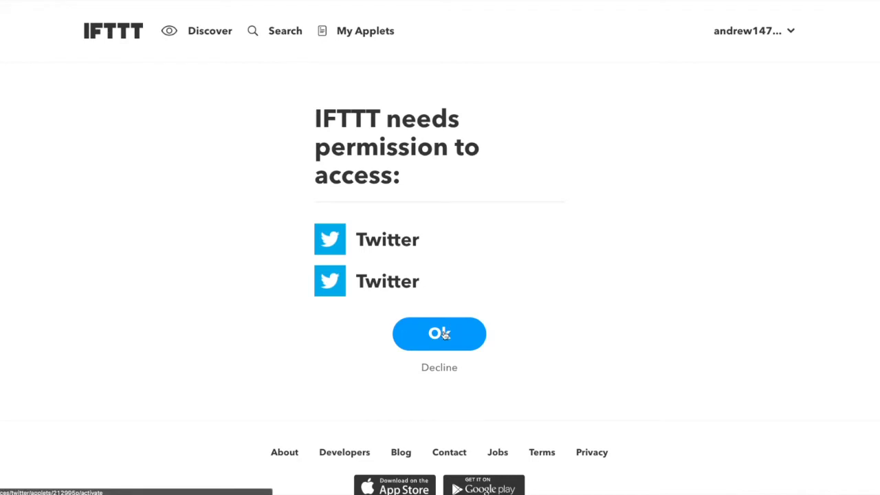
- Authorize IFTTT to access the Twitter account, entering the account's username
click(445, 334)
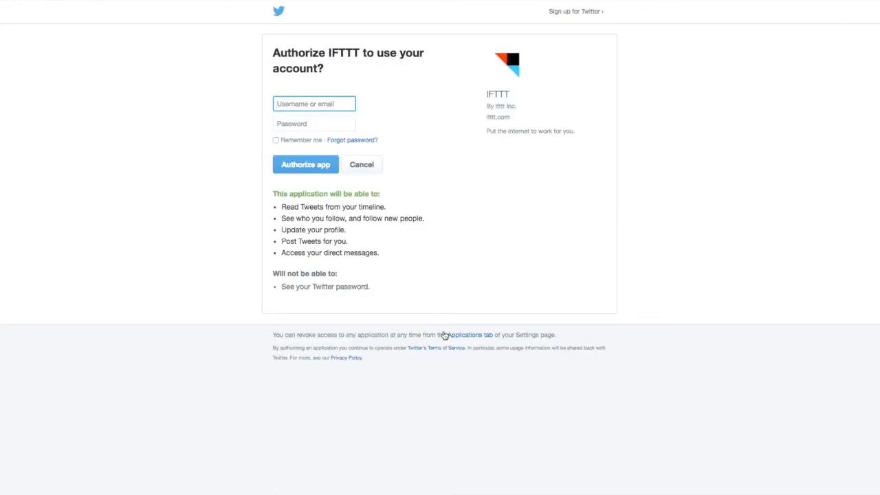
text(andrew)
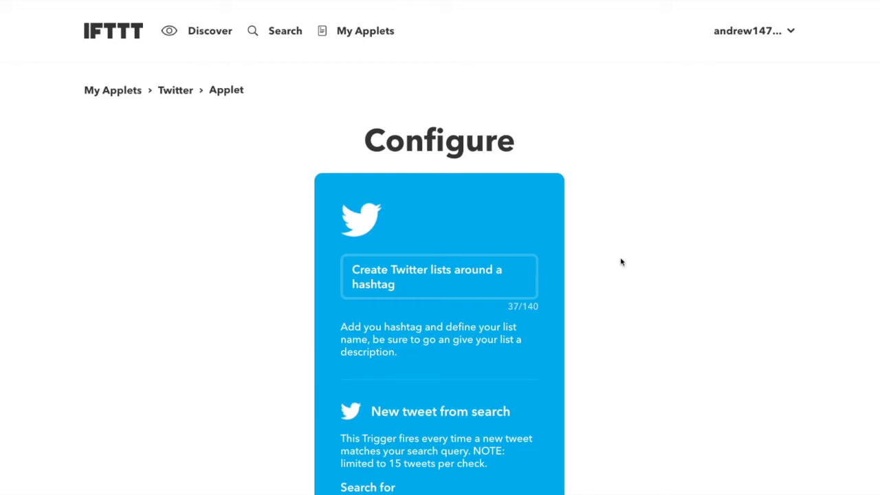
- Set the search to #SMMW17 and the list name to 'People talking about SMMW17', then save
scroll(621, 262, down, 3)
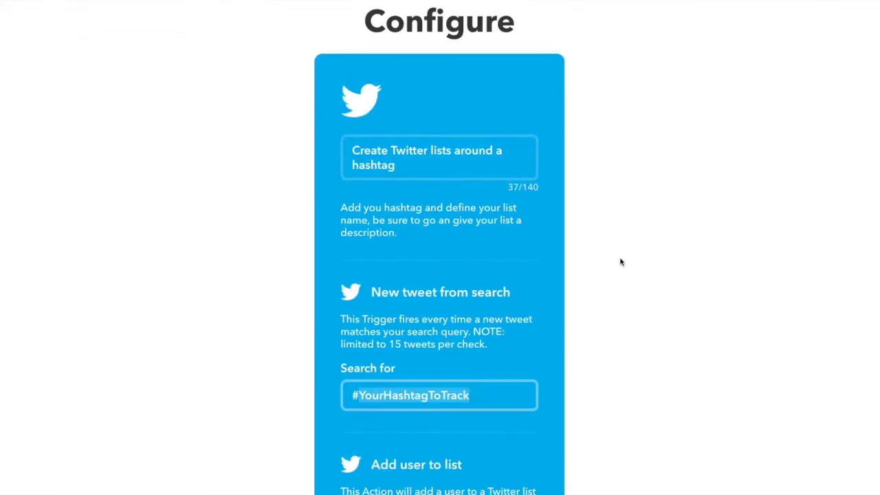
scroll(621, 262, down, 2)
text(S)
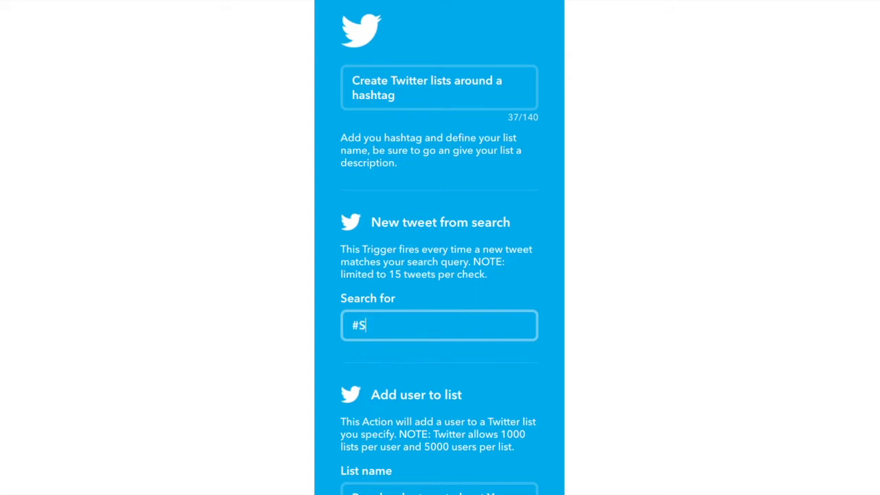
text(MMW17)
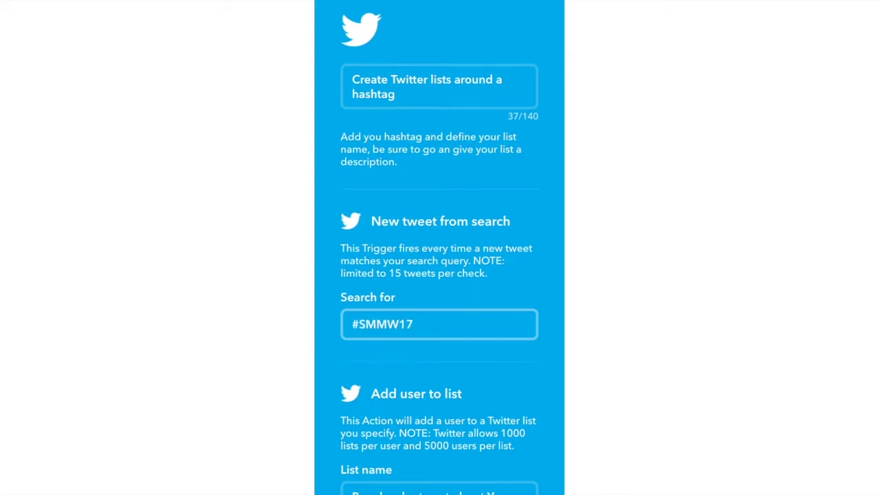
scroll(621, 261, down, 4)
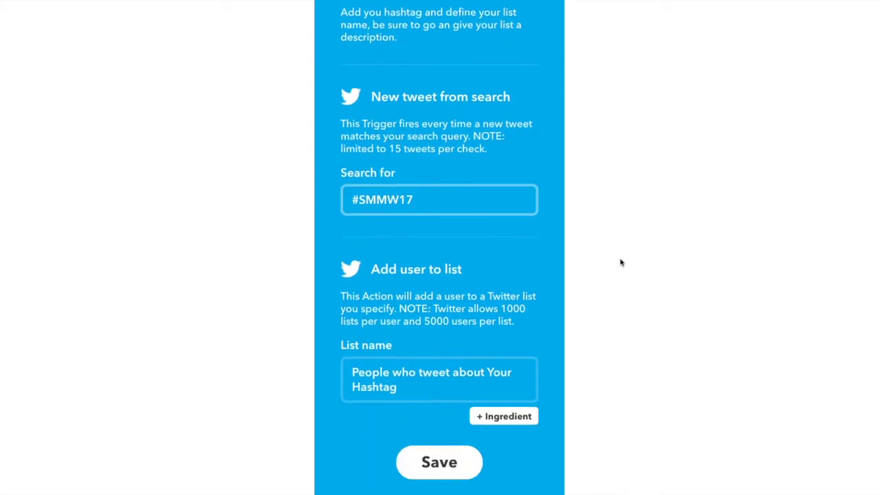
click(402, 387)
text(Peopl)
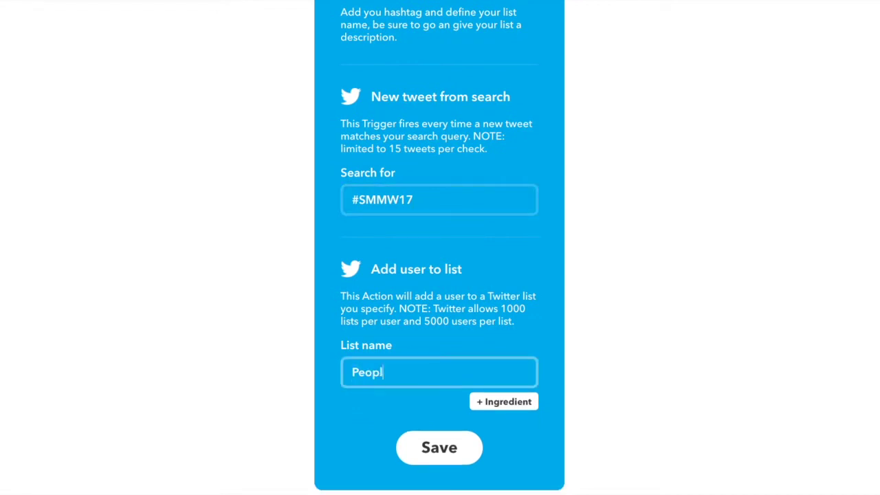
text(e talking about SMM)
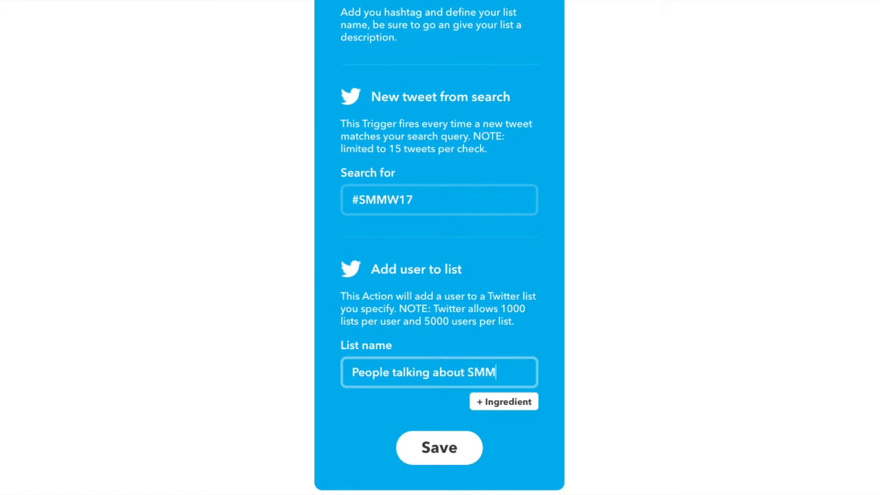
text(W17)
click(412, 451)
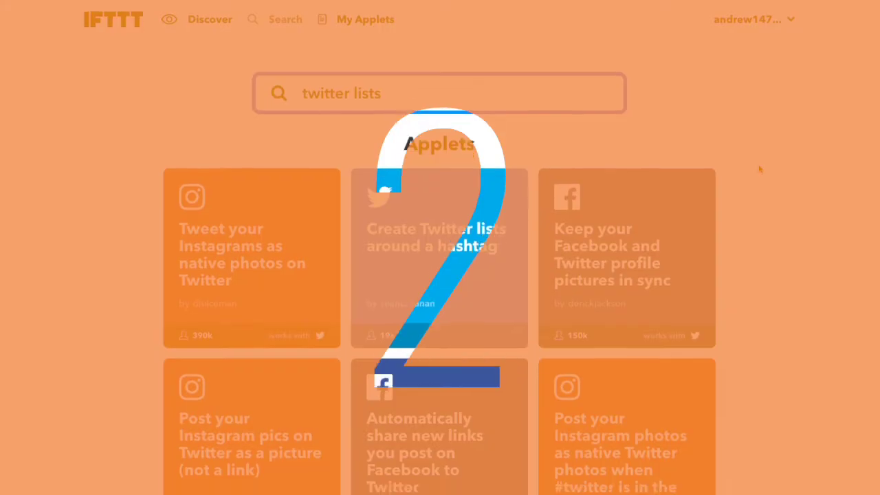
scroll(756, 169, down, 7)
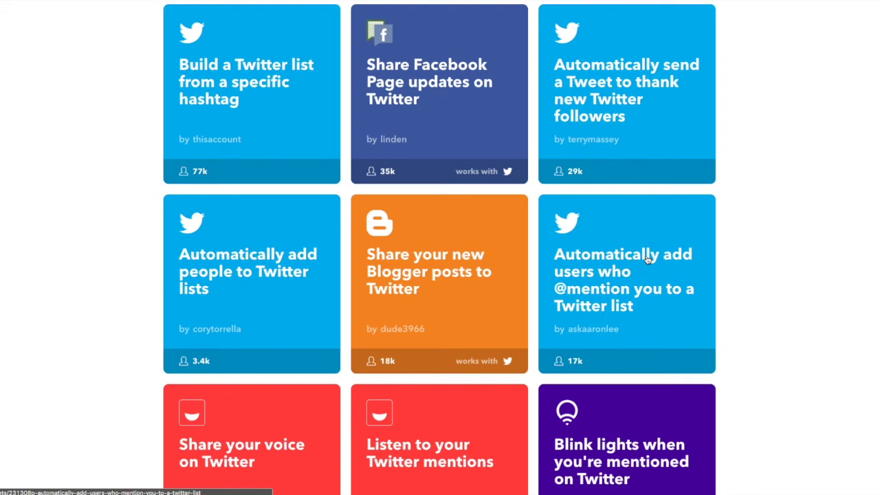
click(647, 258)
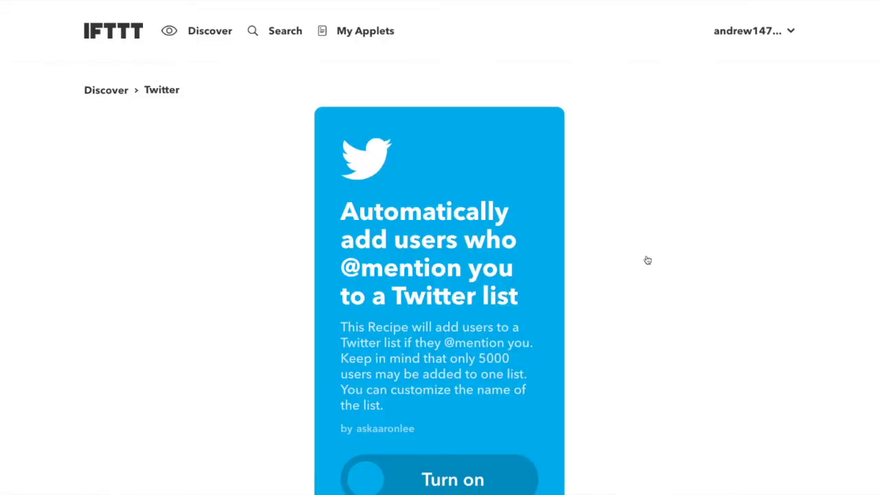
scroll(647, 260, down, 3)
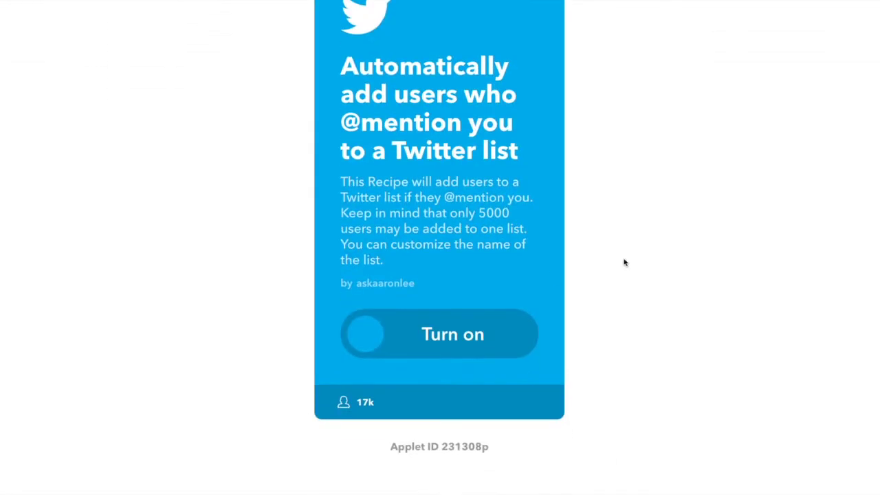
click(445, 335)
scroll(445, 336, down, 5)
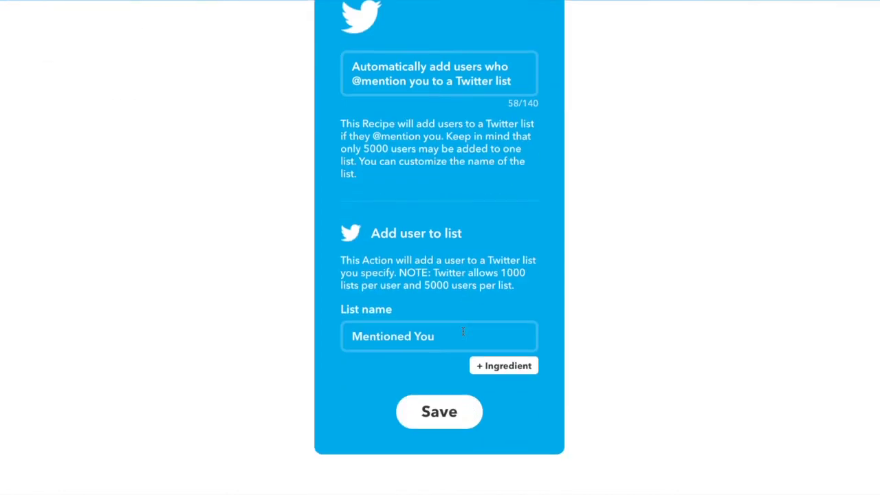
triple_click(457, 341)
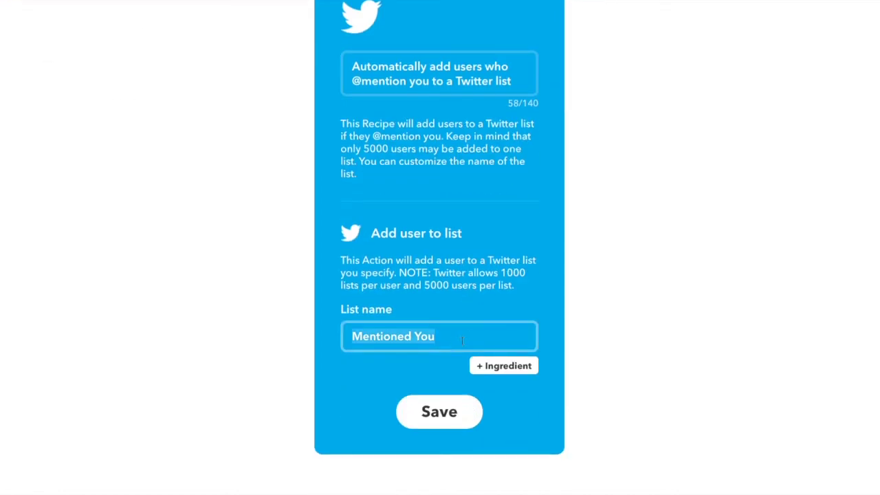
text(Mentions)
click(442, 415)
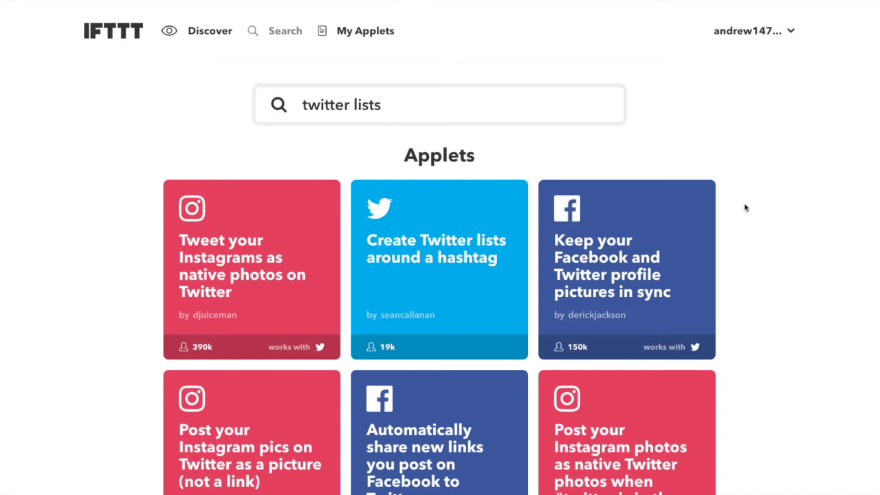
scroll(745, 207, down, 20)
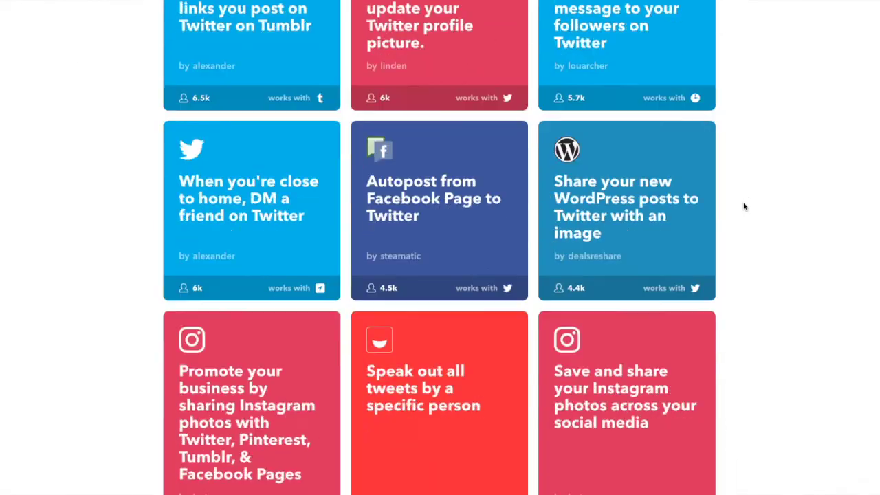
- Open the 'Keep a Twitter list of people whose tweets you've liked' applet and turn it on
scroll(745, 206, down, 5)
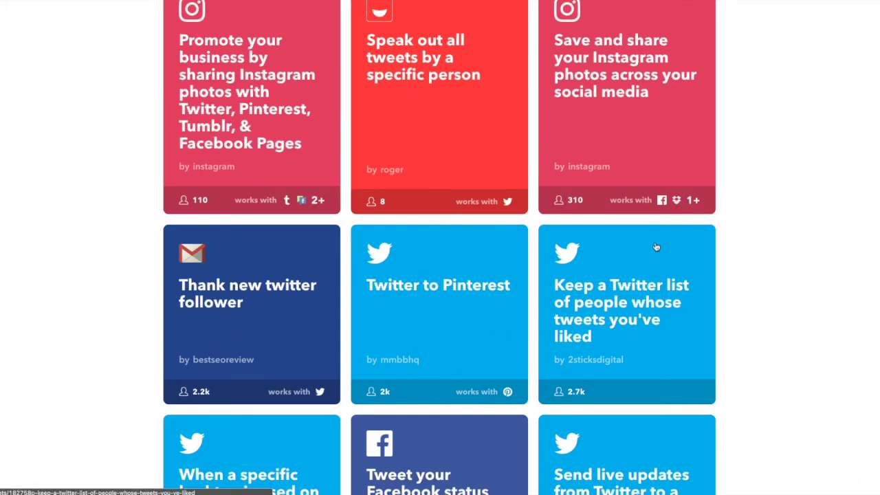
scroll(656, 244, down, 1)
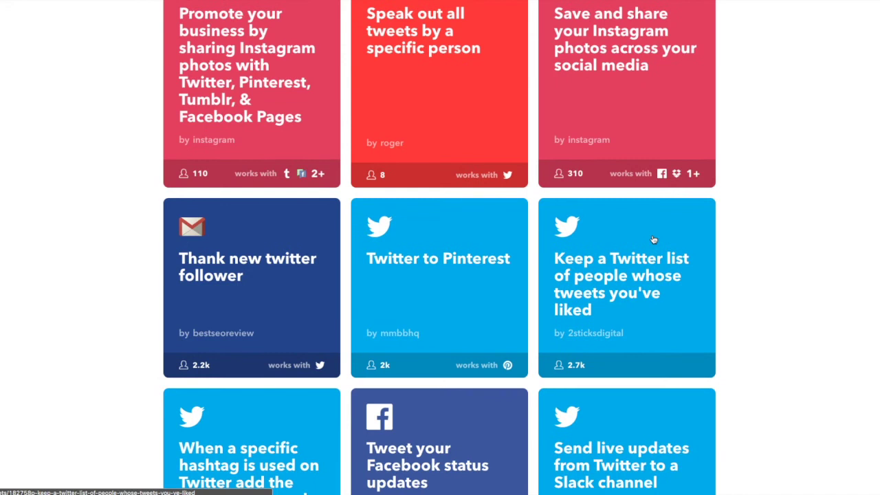
click(654, 239)
scroll(787, 312, down, 1)
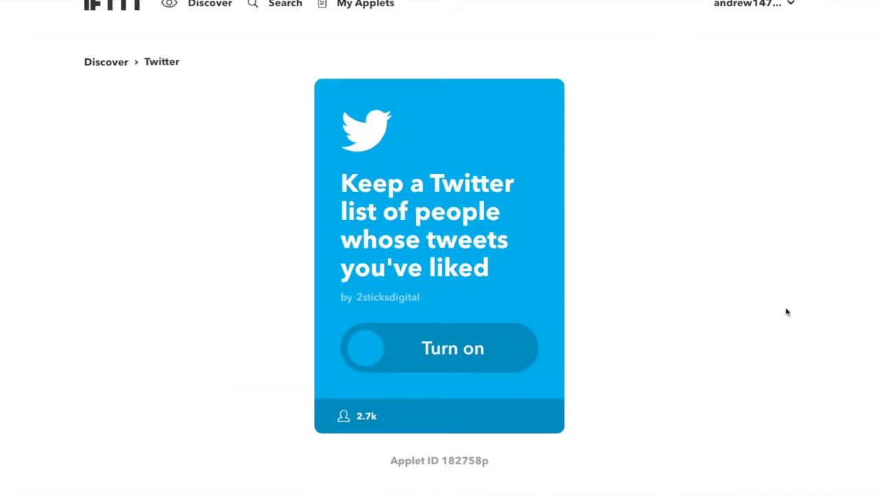
click(477, 347)
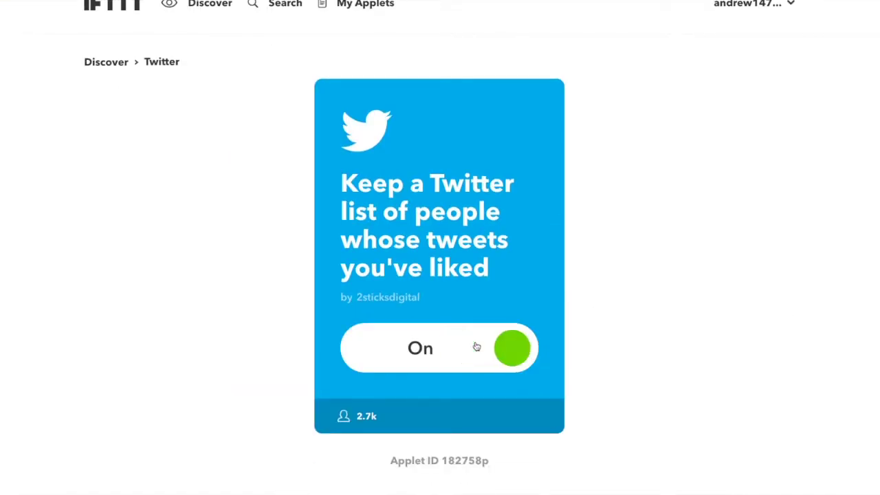
- Rename the applet's list from 'People I've liked' to 'likes' and save
scroll(539, 275, down, 5)
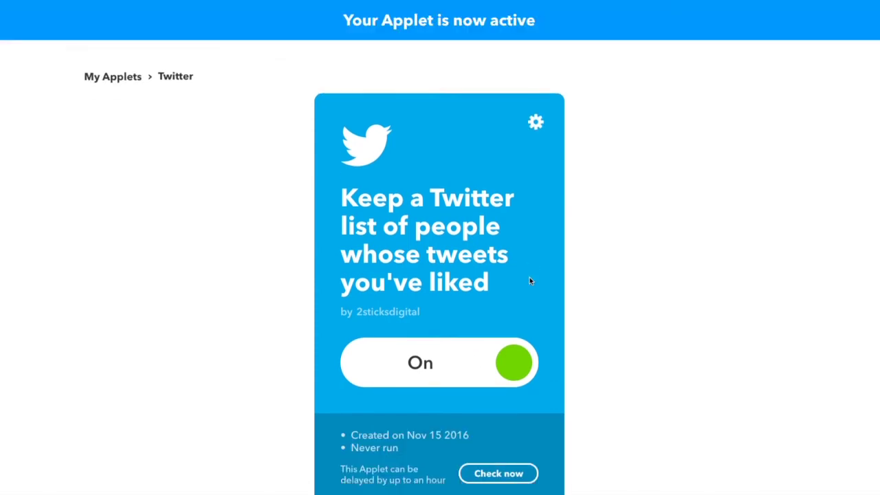
scroll(530, 279, up, 3)
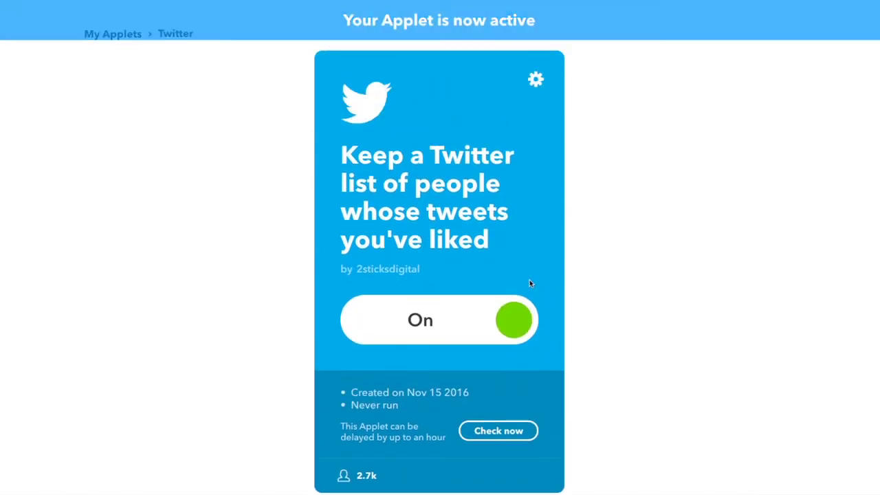
click(535, 79)
scroll(540, 85, down, 5)
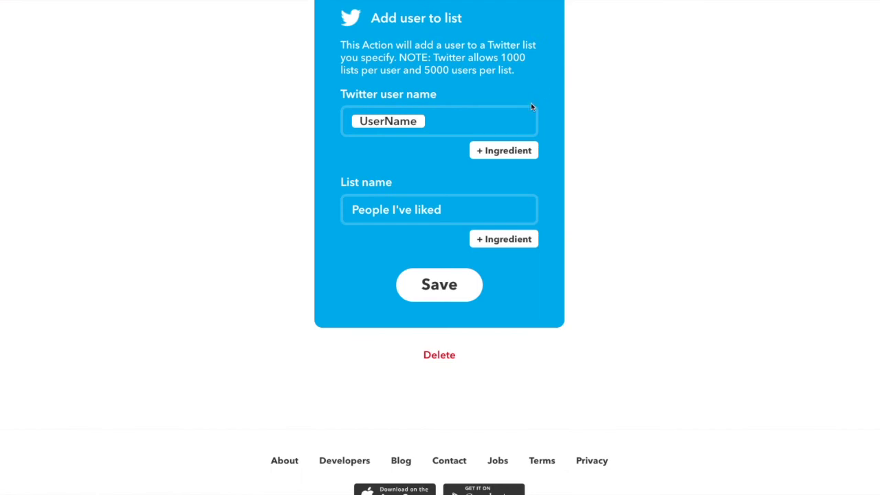
triple_click(462, 212)
text(l)
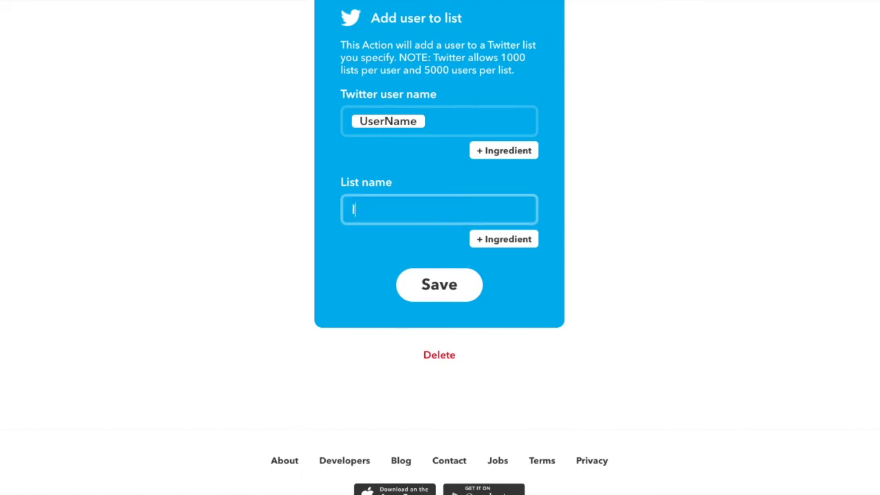
text(ikes)
click(436, 286)
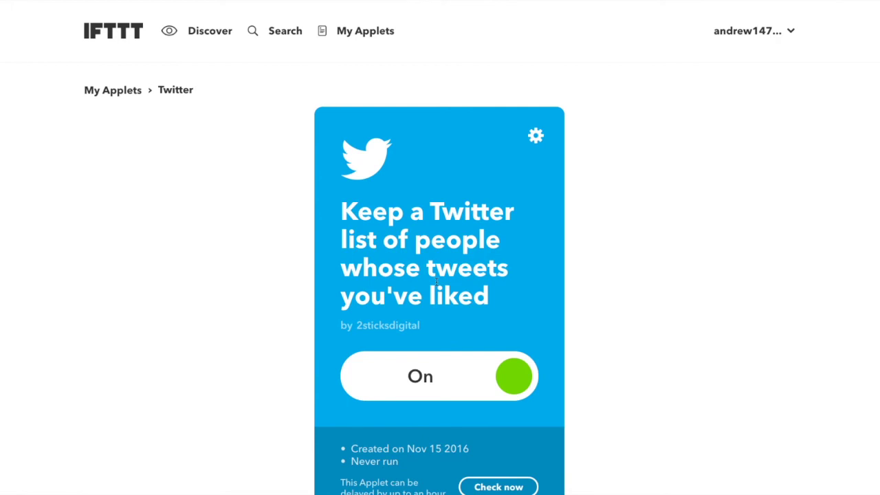
scroll(611, 356, down, 1)
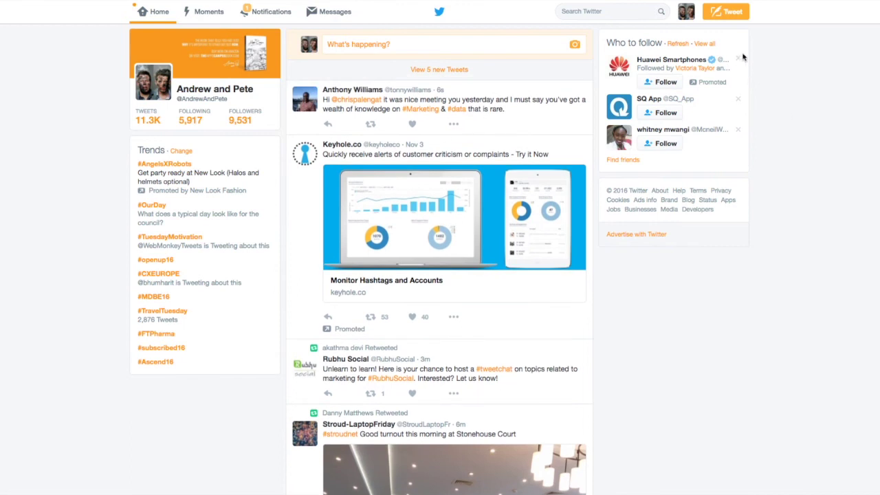
- Edit the SMMW17 Tweeters list from the profile's Lists and set its privacy to Private
click(687, 10)
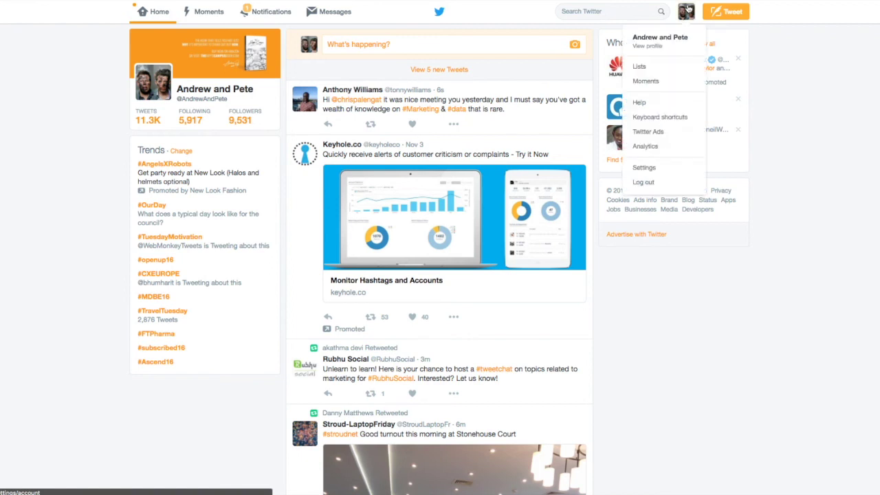
click(666, 66)
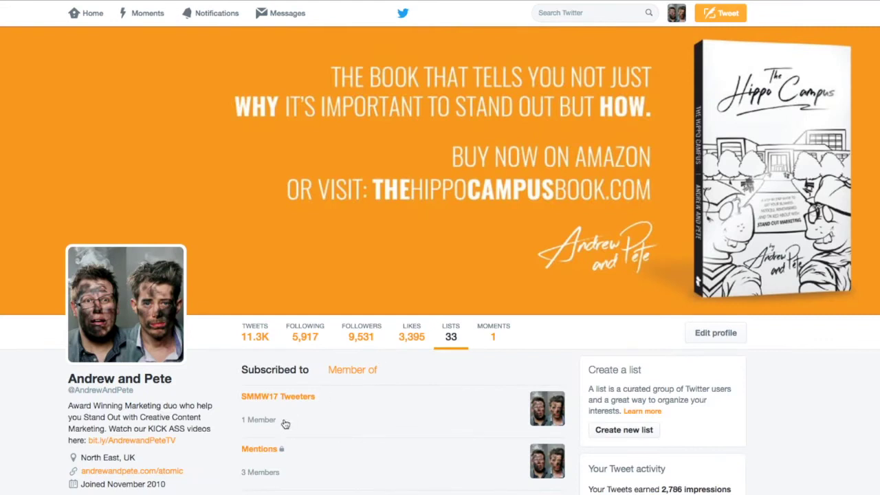
click(301, 405)
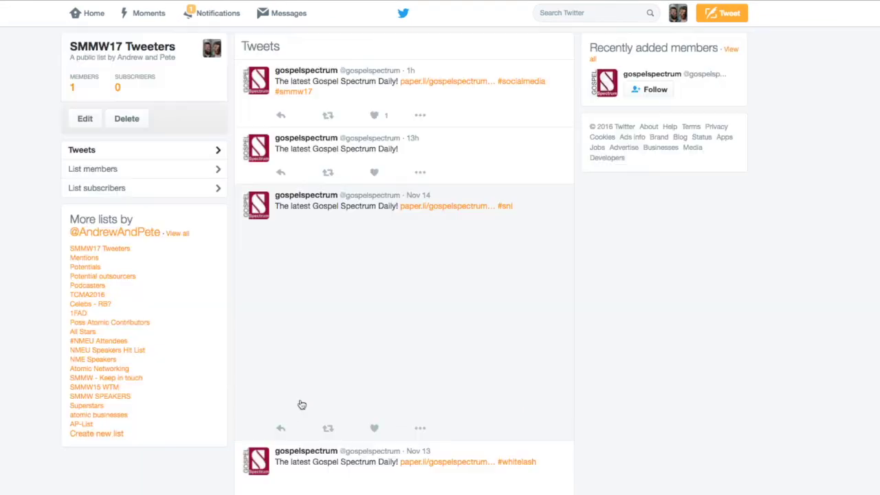
click(150, 108)
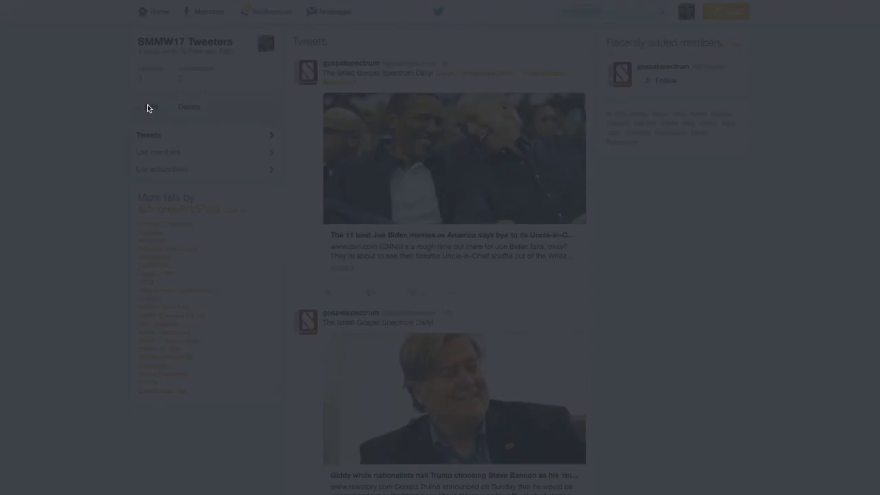
click(334, 190)
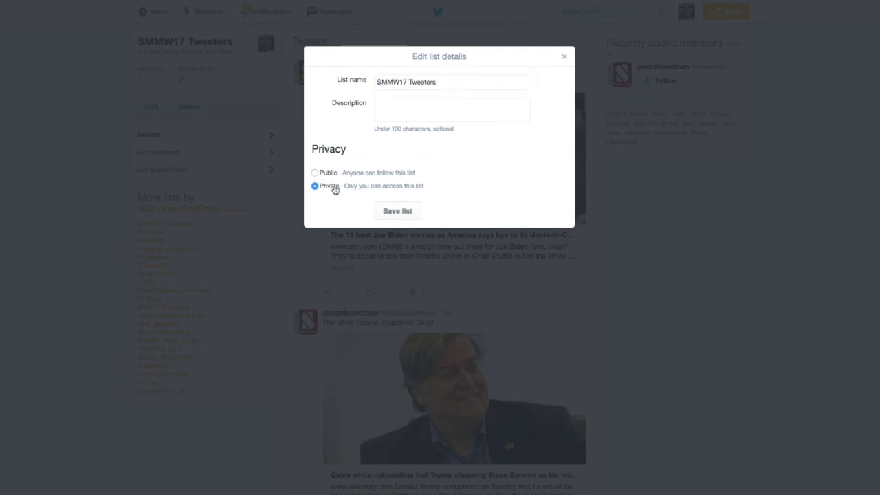